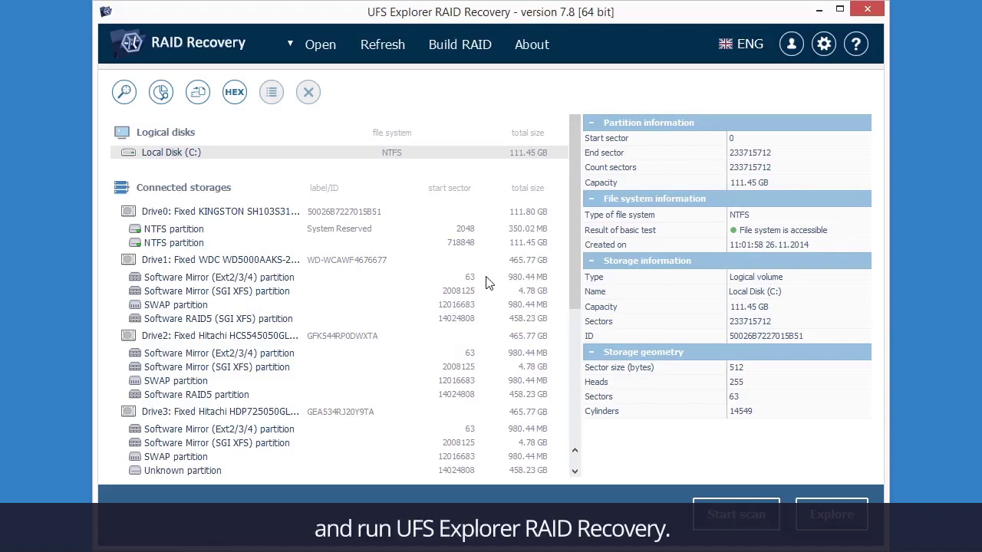
Examine the connected NAS drives' partitions, the automatically assembled RAID1 and RAID5 storages, and the unknown partition on Drive3.
{"action": "left_click_drag", "start_coordinate": [571, 247], "coordinate": [572, 336]}
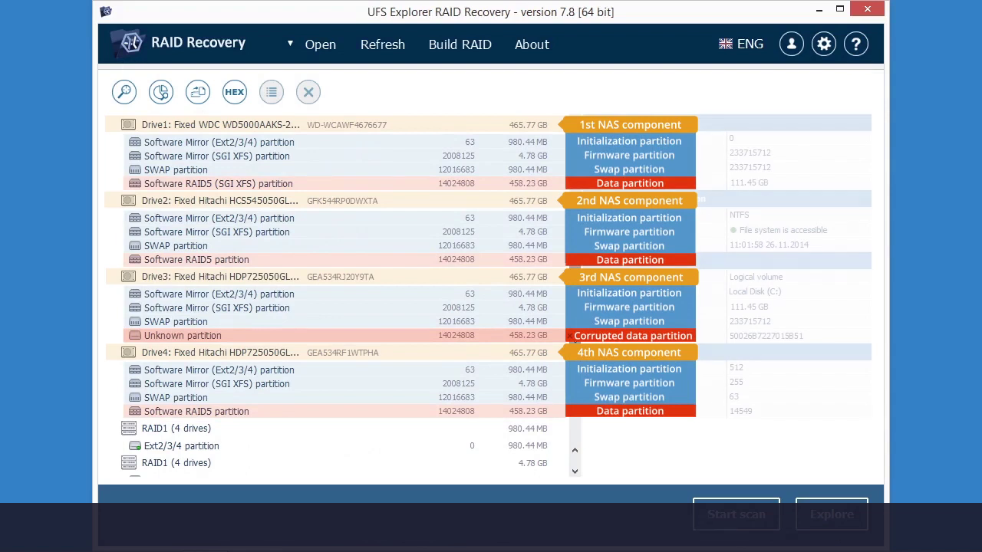
{"action": "left_click_drag", "start_coordinate": [571, 331], "coordinate": [564, 398]}
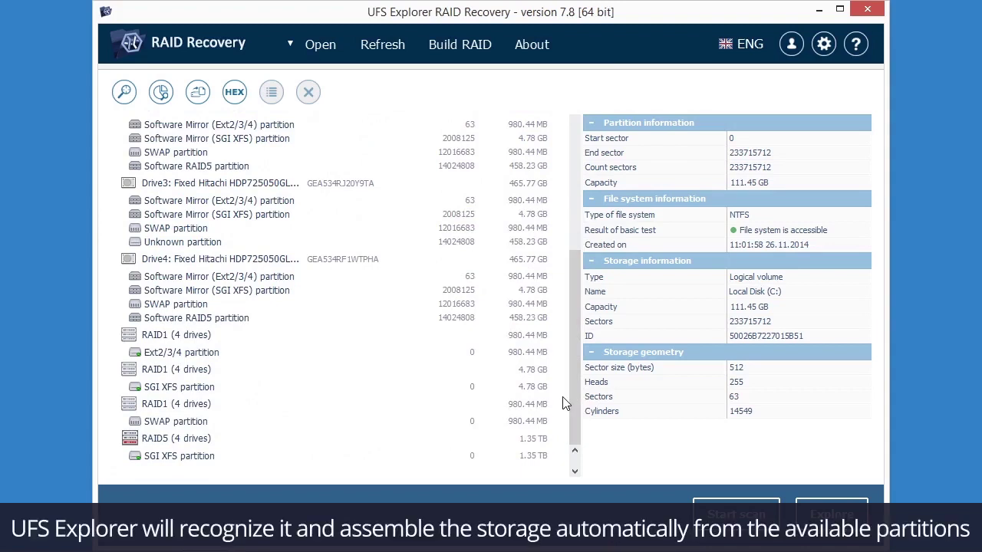
{"action": "left_click", "coordinate": [541, 341]}
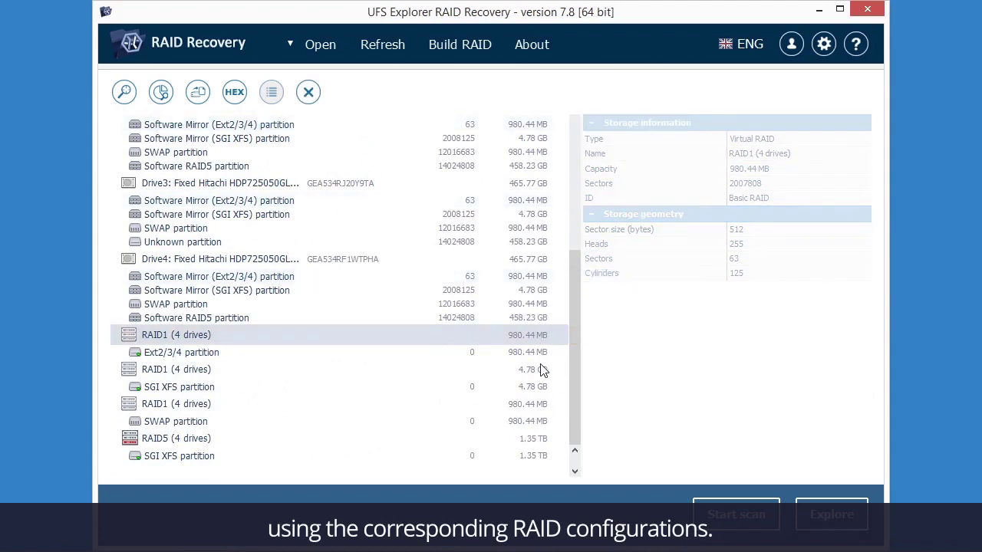
{"action": "left_click", "coordinate": [541, 370]}
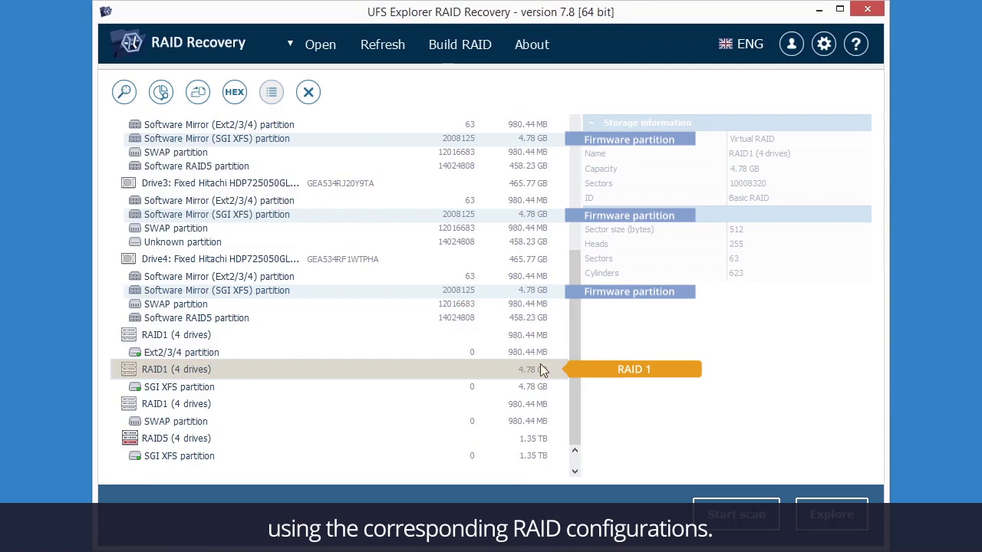
{"action": "left_click", "coordinate": [539, 404]}
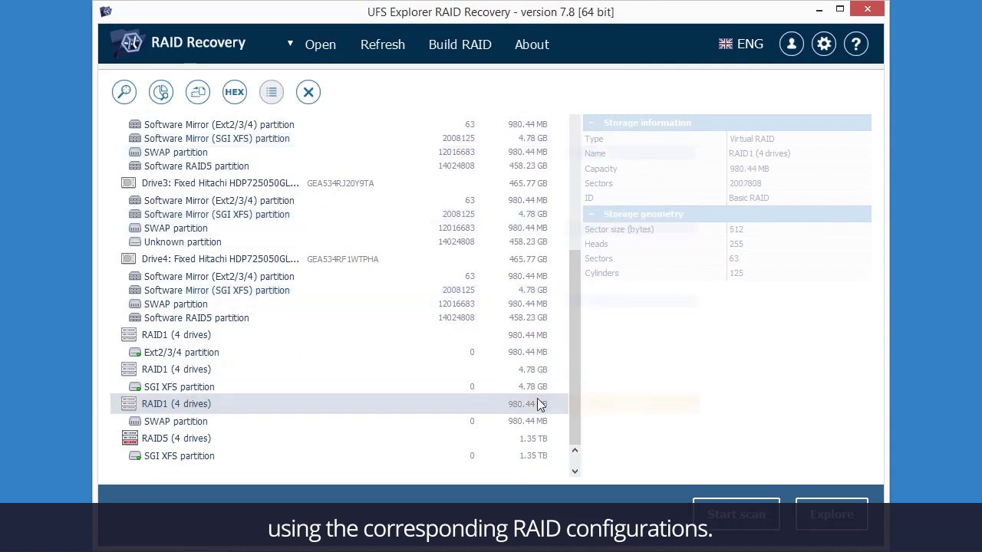
{"action": "left_click", "coordinate": [551, 441]}
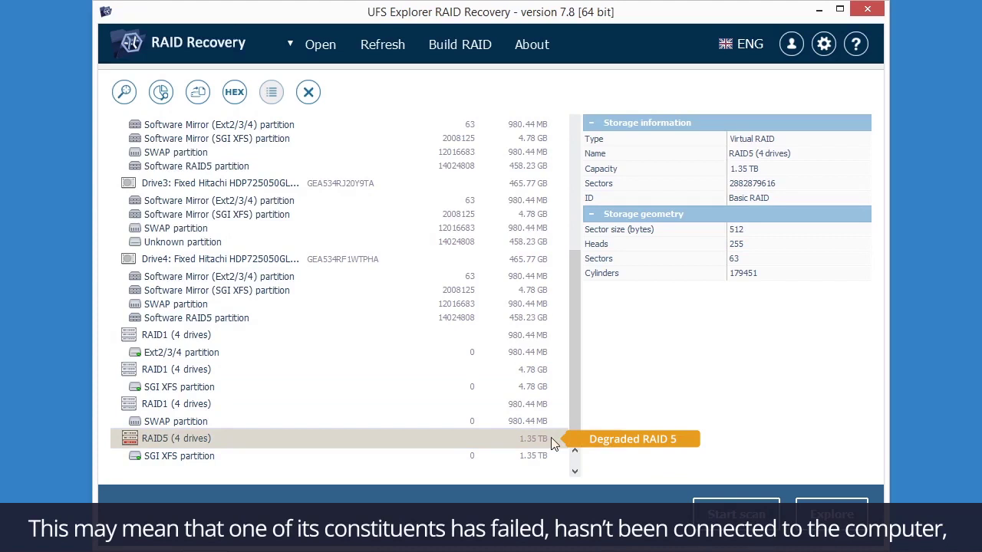
{"action": "left_click", "coordinate": [502, 245]}
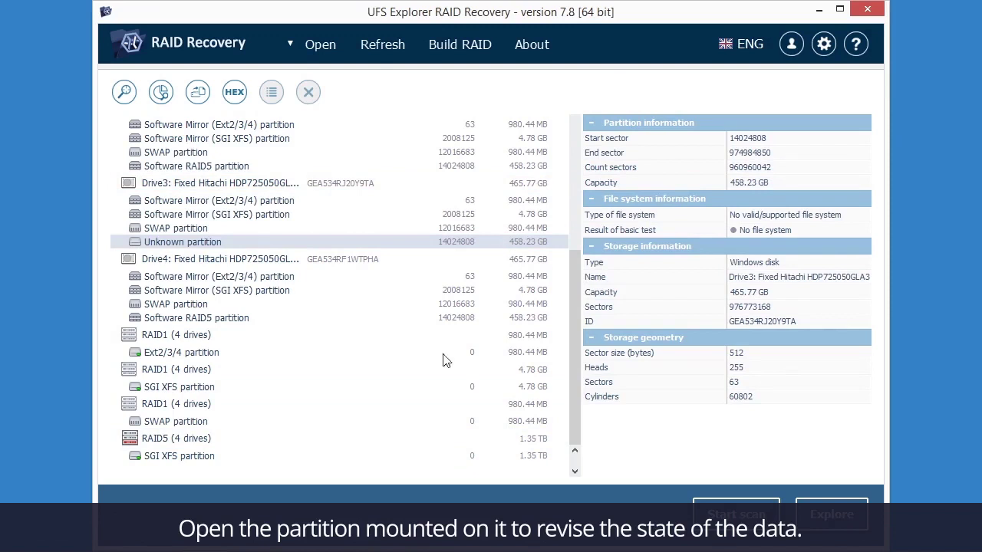
Open the RAID5 storage's SGI XFS partition and preview DSC_0615.JPG from Shared > Pictures > Japan.
{"action": "double_click", "coordinate": [434, 458]}
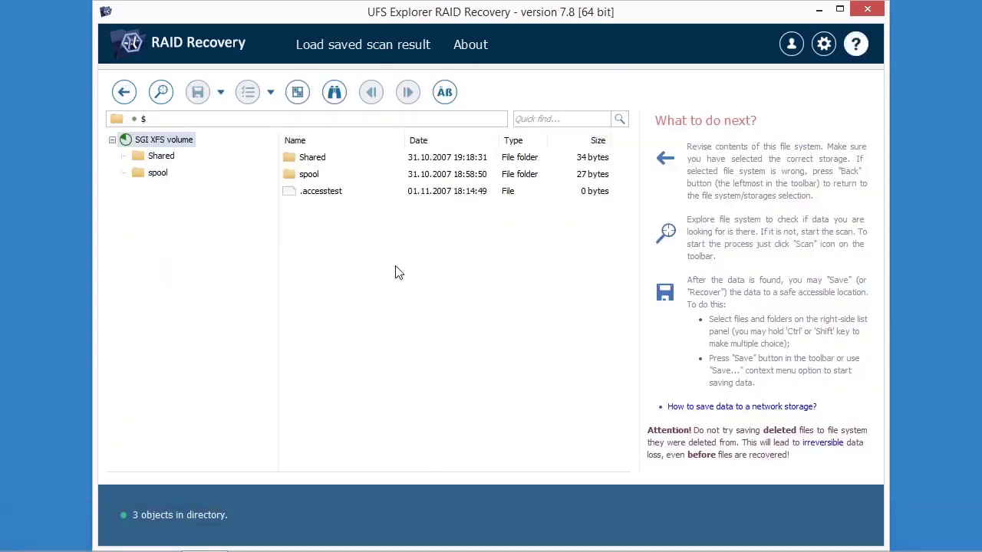
{"action": "double_click", "coordinate": [327, 161]}
{"action": "double_click", "coordinate": [327, 162]}
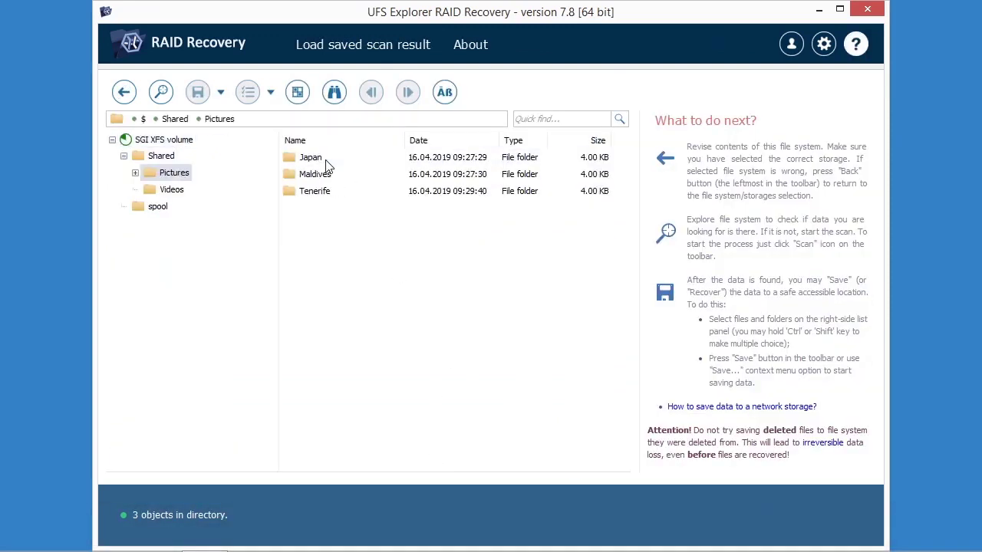
{"action": "double_click", "coordinate": [327, 161]}
{"action": "double_click", "coordinate": [339, 208]}
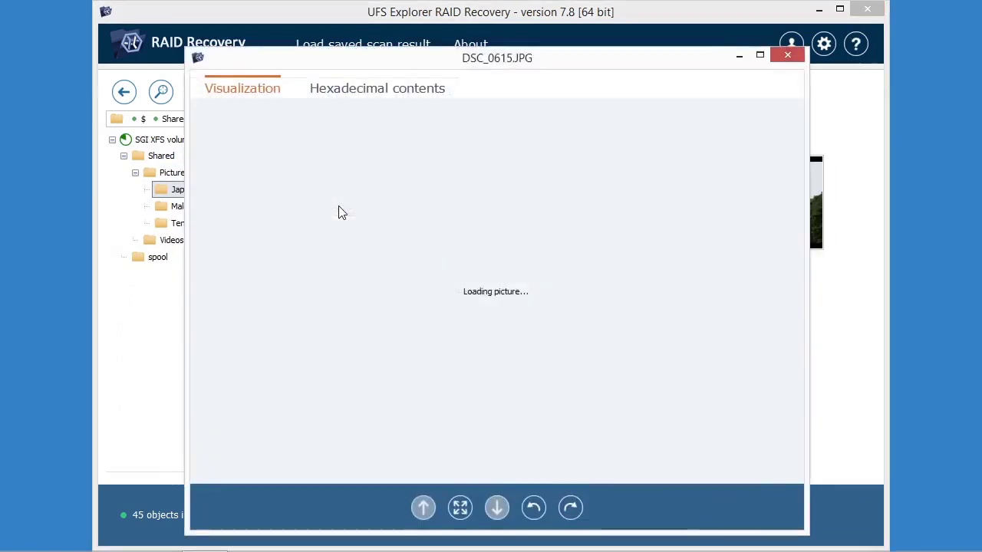
{"action": "key", "text": "Escape"}
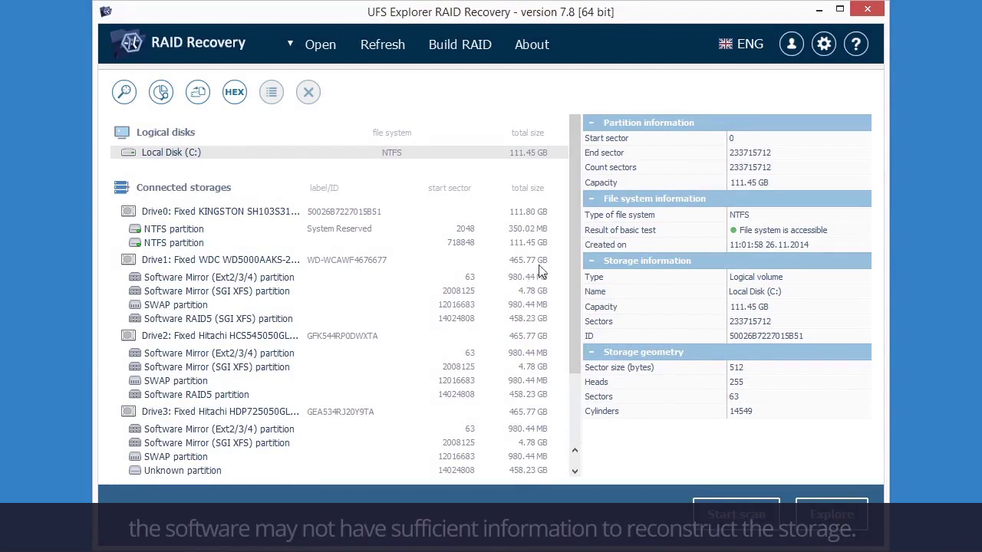
Start building a RAID and add the 458.23 GB Software RAID5 partitions of Drive1, Drive2 and Drive4 in that order.
{"action": "left_click_drag", "start_coordinate": [571, 263], "coordinate": [572, 337]}
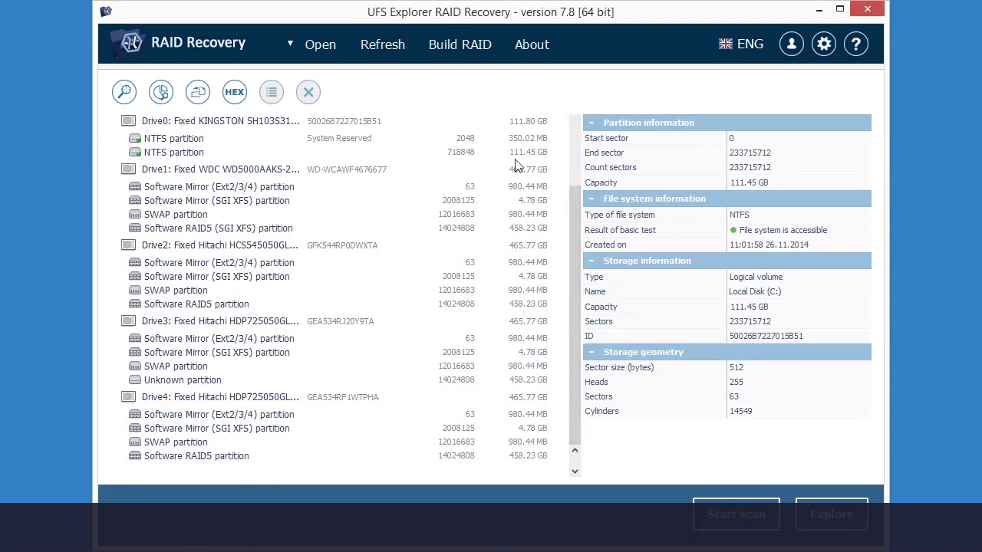
{"action": "left_click", "coordinate": [484, 45]}
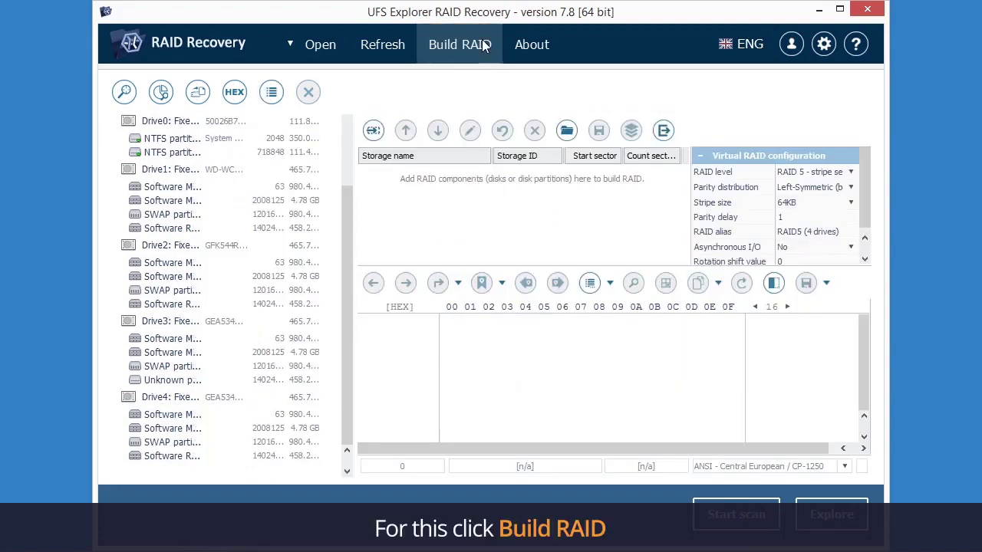
{"action": "double_click", "coordinate": [318, 234]}
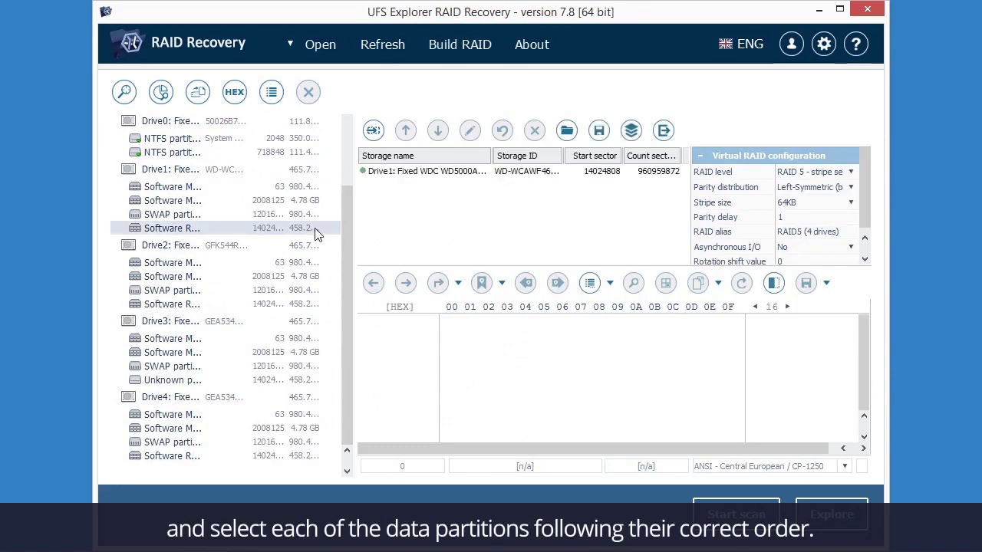
{"action": "double_click", "coordinate": [318, 305]}
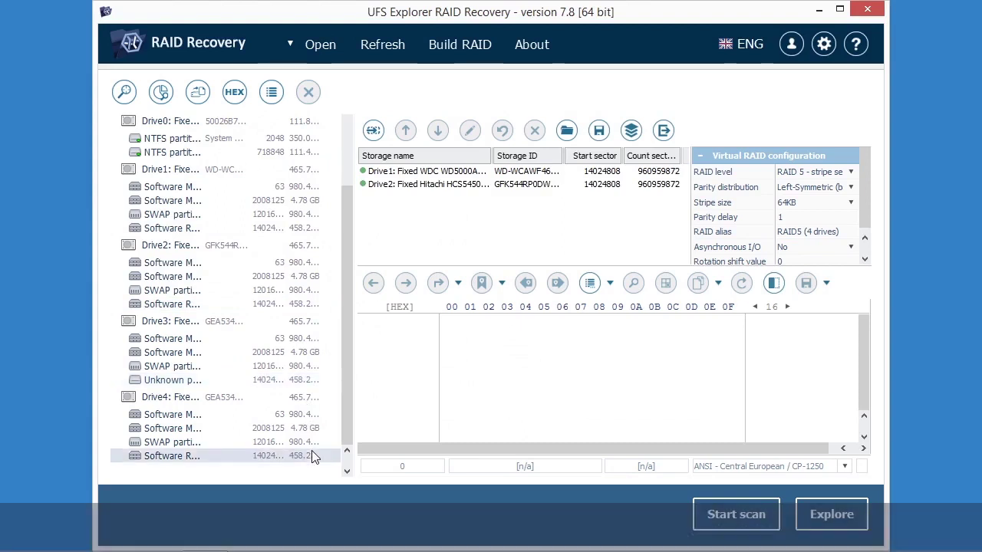
{"action": "double_click", "coordinate": [312, 455]}
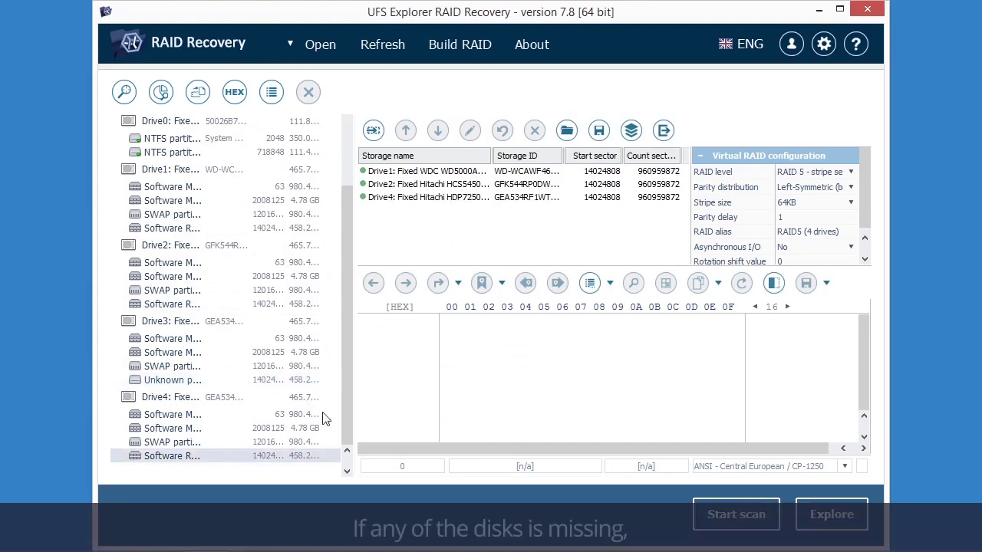
Add a placeholder for the missing drive in third position and add the assembled RAID 5 to the storages list.
{"action": "left_click", "coordinate": [374, 131]}
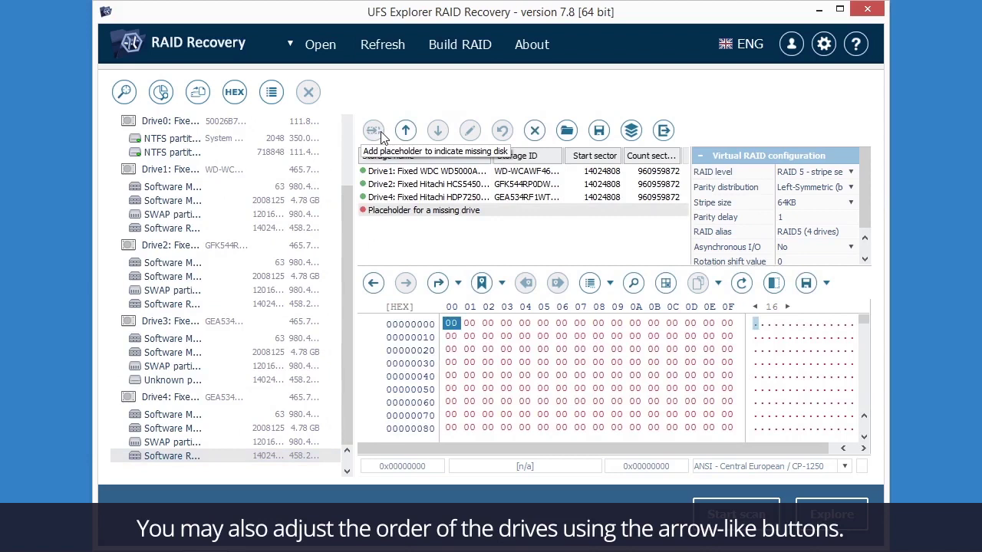
{"action": "left_click", "coordinate": [406, 130]}
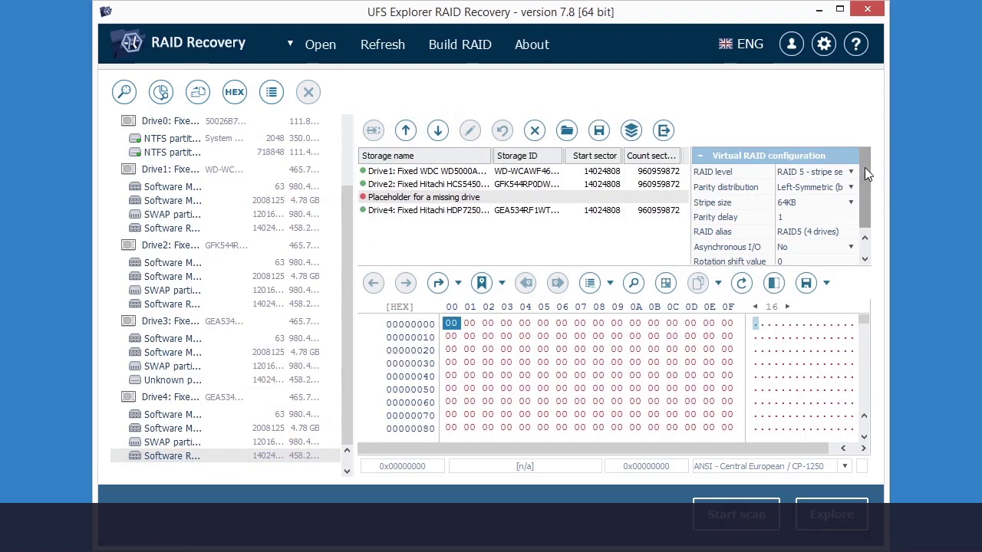
{"action": "left_click", "coordinate": [632, 131]}
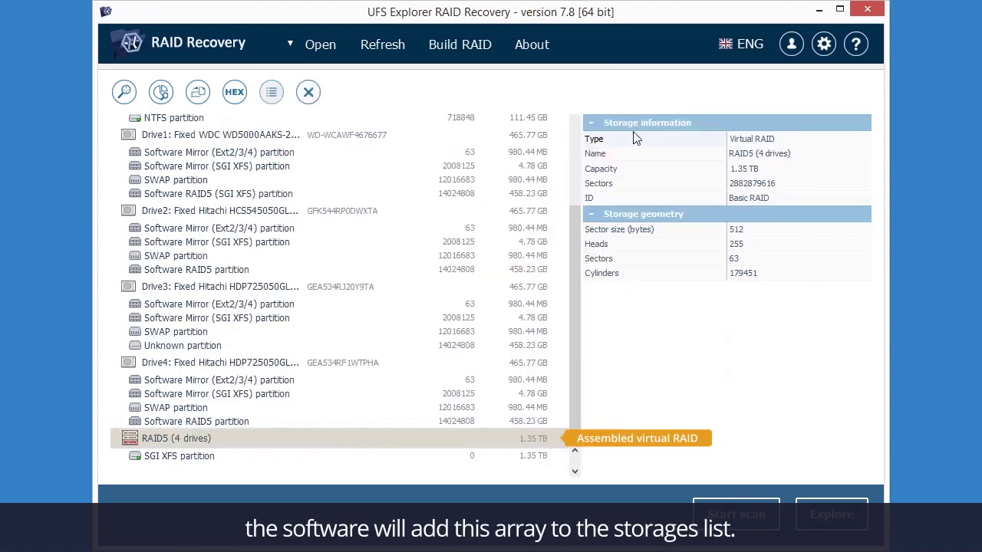
Open the assembled RAID5's SGI XFS partition and preview two video files in the Shared > Videos folder.
{"action": "left_click", "coordinate": [485, 457]}
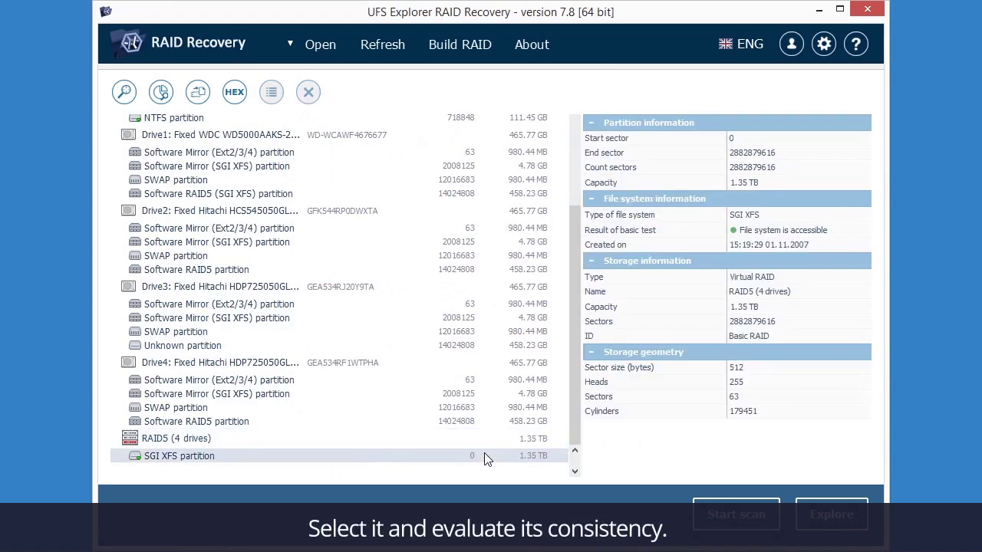
{"action": "double_click", "coordinate": [485, 457]}
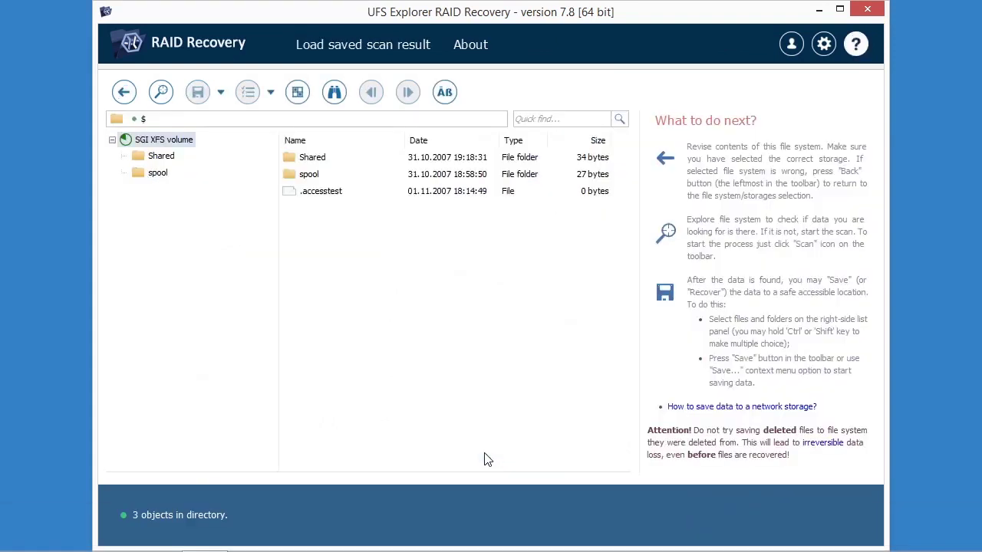
{"action": "double_click", "coordinate": [342, 164]}
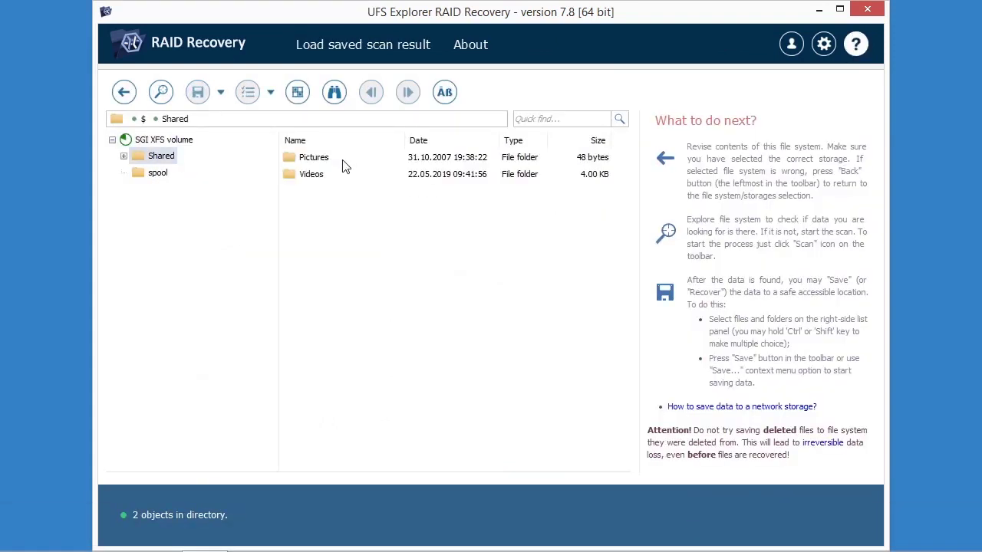
{"action": "double_click", "coordinate": [342, 175]}
{"action": "double_click", "coordinate": [381, 229]}
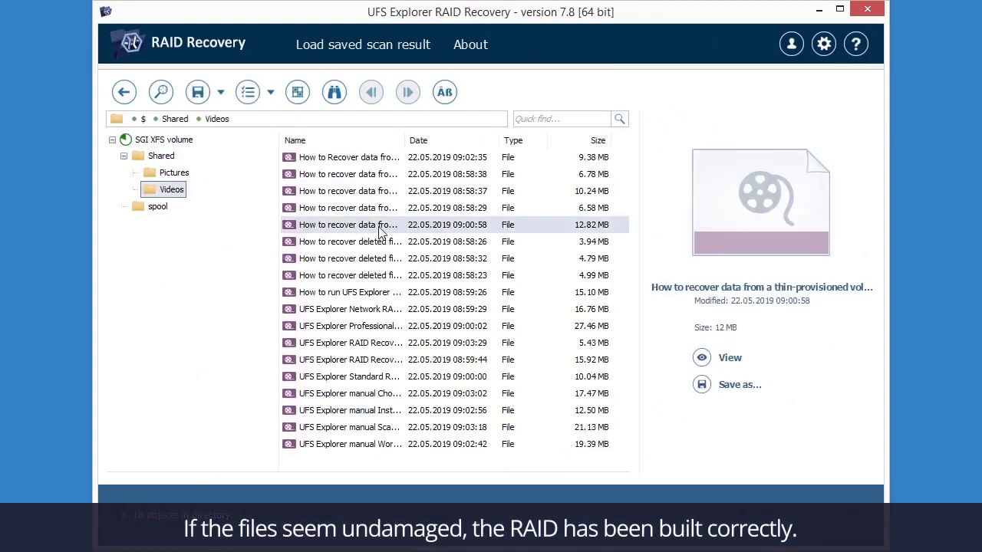
{"action": "key", "text": "Escape"}
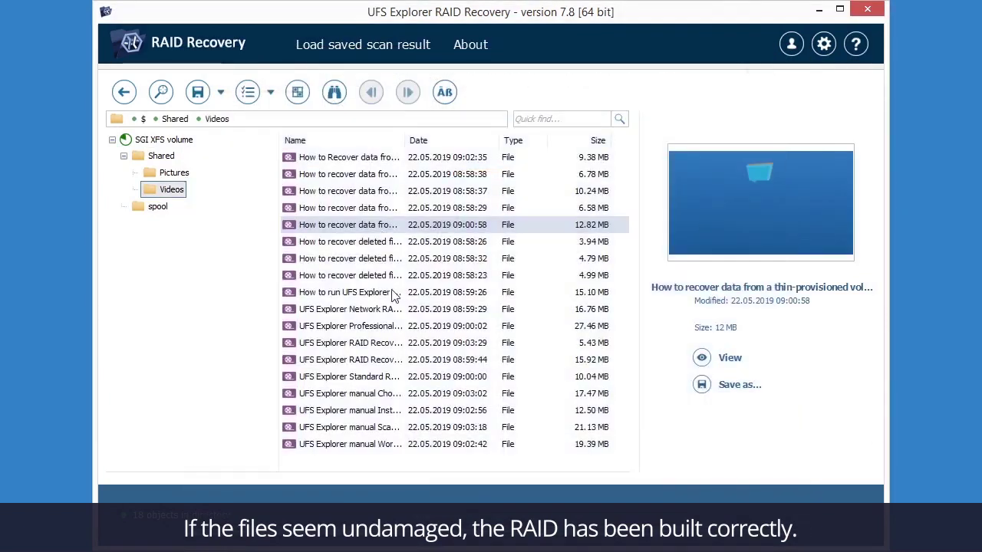
{"action": "double_click", "coordinate": [392, 291]}
{"action": "key", "text": "Escape"}
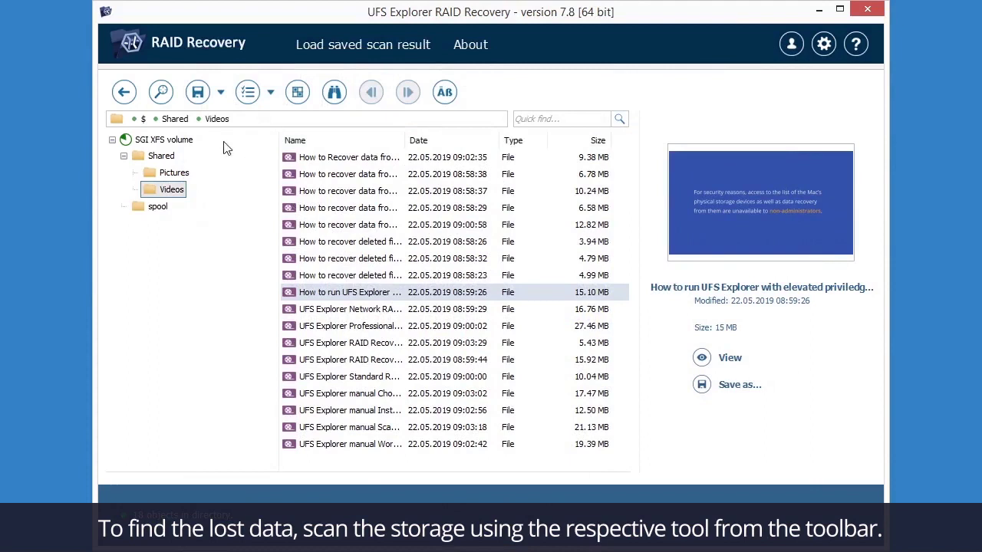
Set up a scan of the whole RAID5 storage and exclude the HFS+, APFS, NTFS and ExFAT file systems.
{"action": "left_click", "coordinate": [162, 93]}
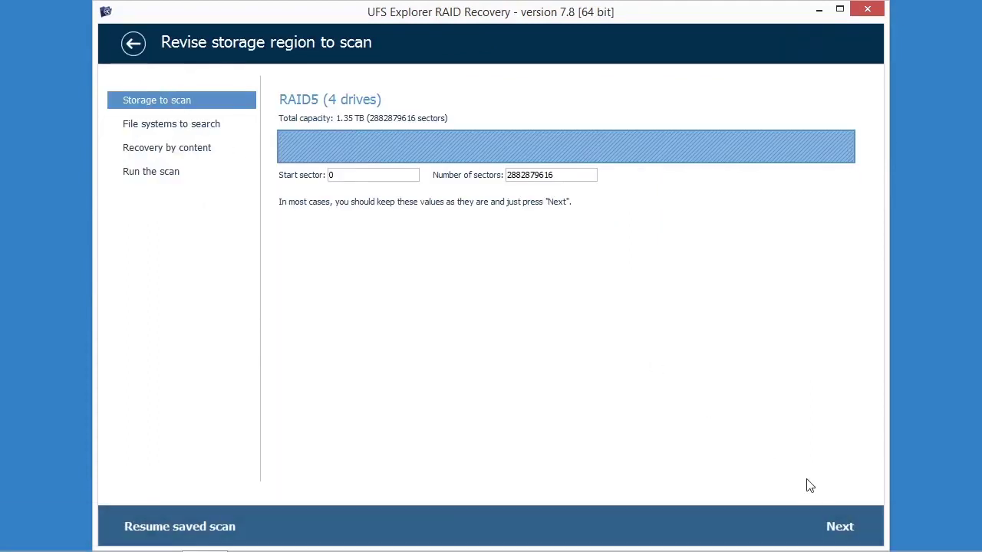
{"action": "left_click", "coordinate": [844, 533]}
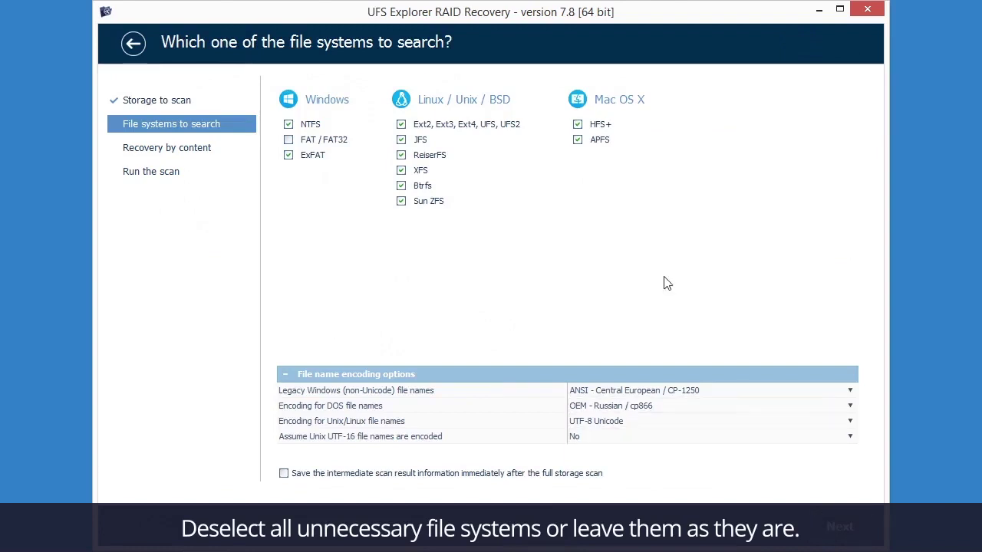
{"action": "left_click", "coordinate": [577, 140]}
{"action": "left_click", "coordinate": [577, 124]}
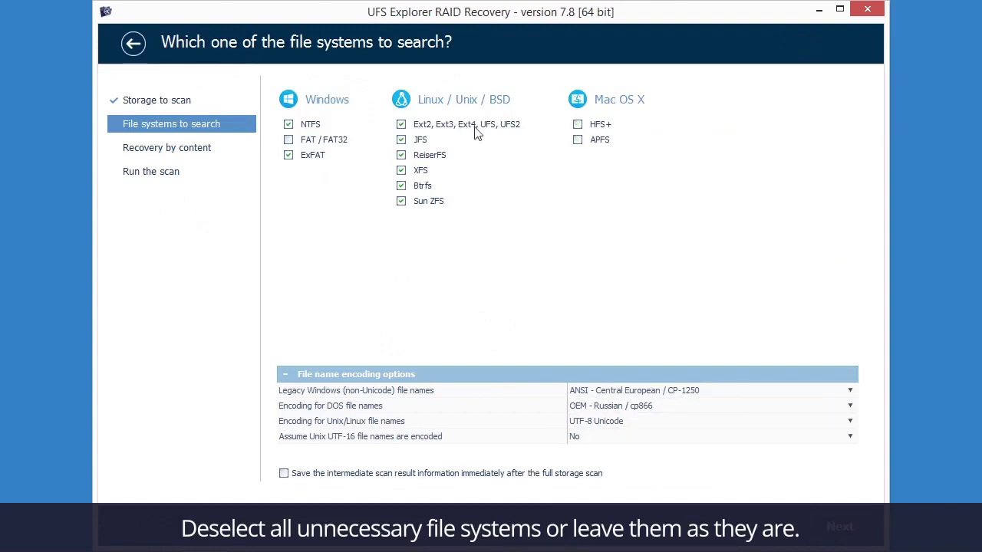
{"action": "left_click", "coordinate": [290, 124]}
{"action": "left_click", "coordinate": [289, 155]}
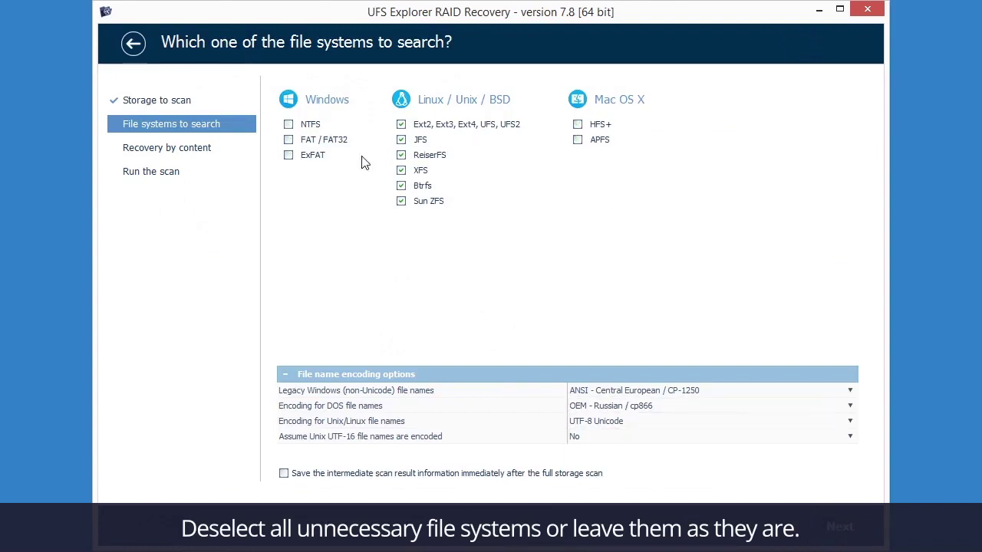
Exclude JFS, ReiserFS, Btrfs and Sun ZFS from the search and start the scan with recovery by known content off.
{"action": "left_click", "coordinate": [401, 155]}
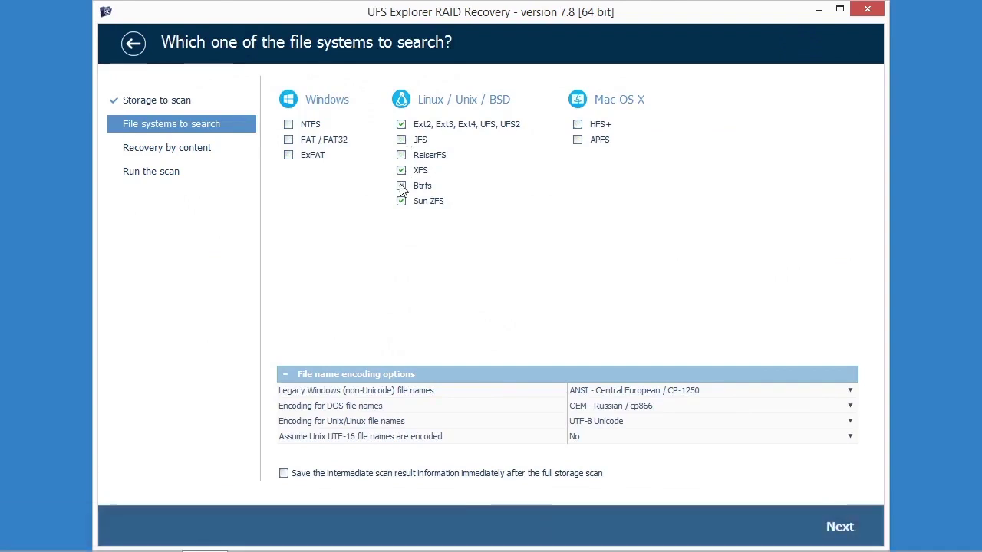
{"action": "left_click", "coordinate": [401, 186]}
{"action": "left_click", "coordinate": [401, 202]}
{"action": "left_click", "coordinate": [844, 529]}
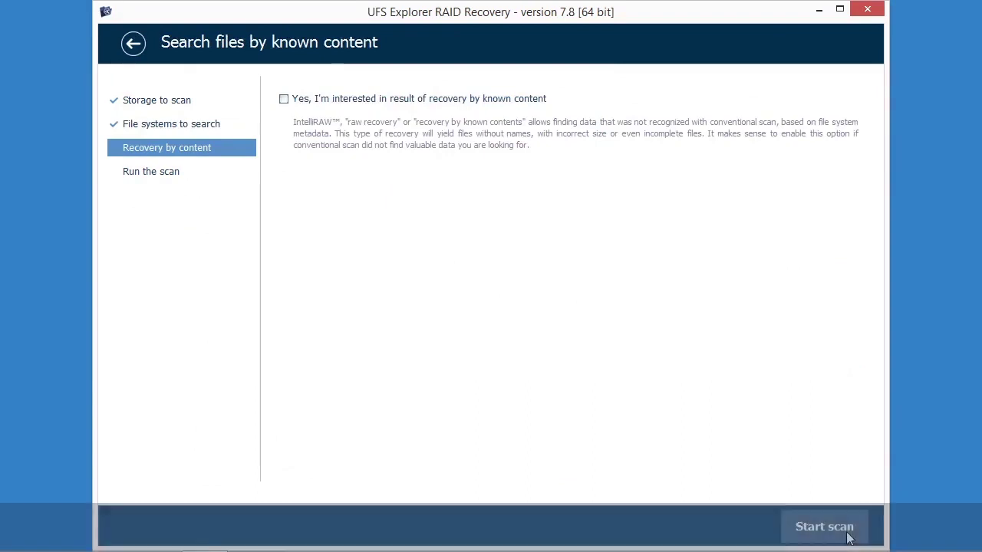
{"action": "left_click", "coordinate": [848, 535]}
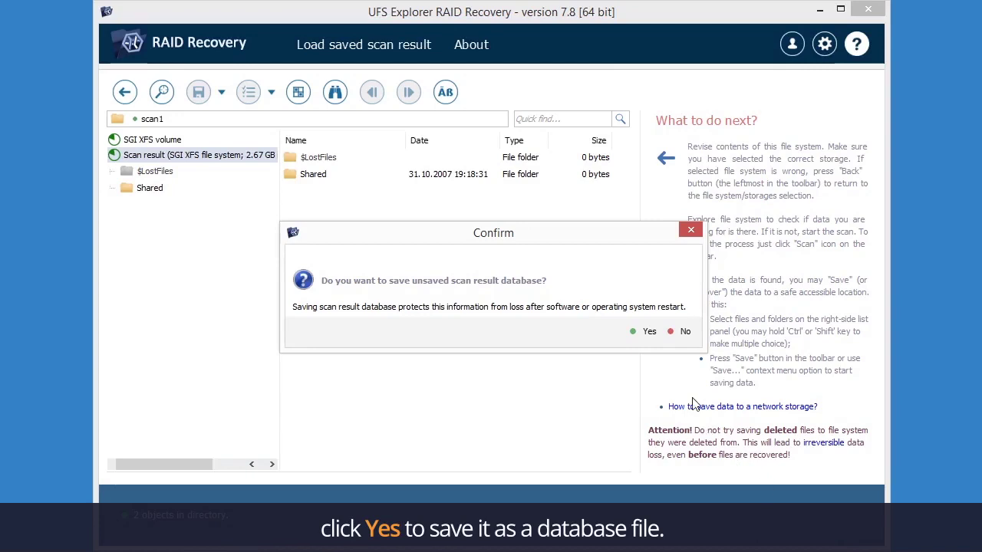
Save the scan result database as "NAS scan result" in the D: Recovered folder.
{"action": "left_click", "coordinate": [651, 338]}
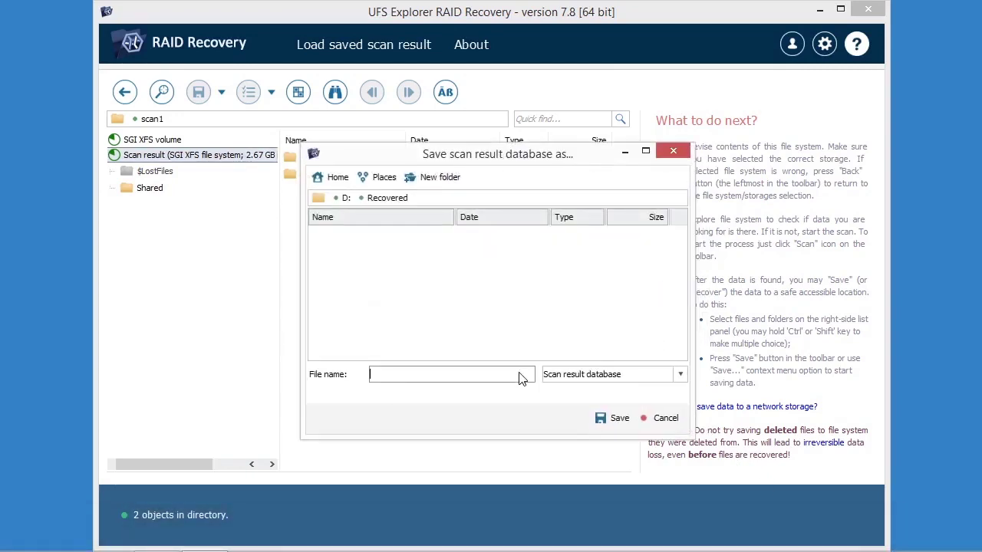
{"action": "type", "text": "NAS scan result"}
{"action": "left_click", "coordinate": [616, 419]}
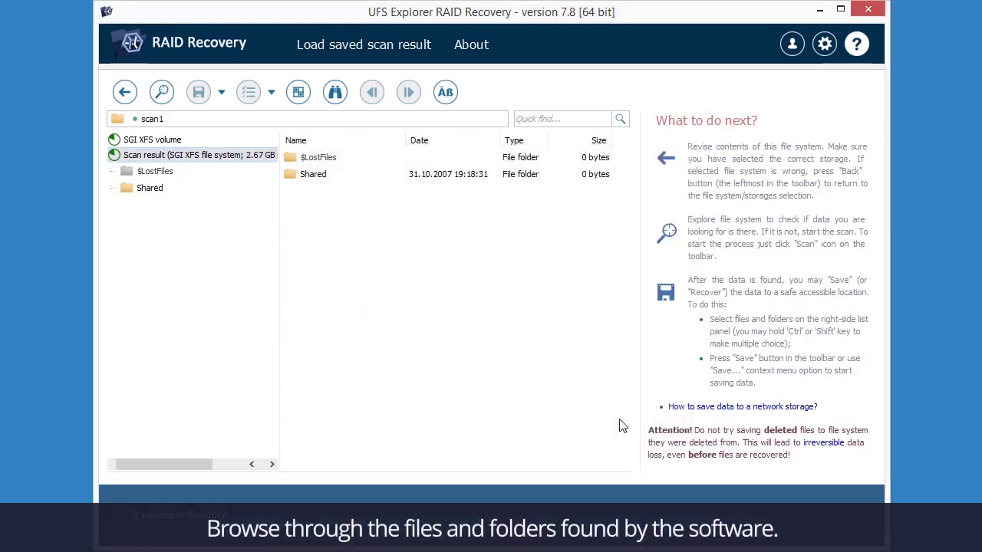
Open Shared > Pictures > Nature in the scan result and preview IMG_00412.jpg and IMG_04158.jpg.
{"action": "double_click", "coordinate": [526, 175]}
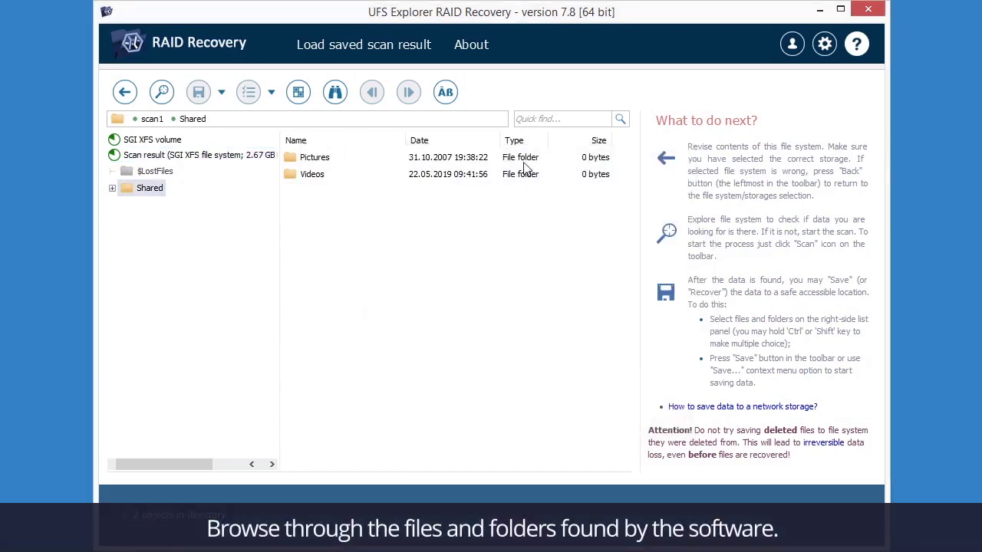
{"action": "double_click", "coordinate": [524, 159]}
{"action": "double_click", "coordinate": [526, 191]}
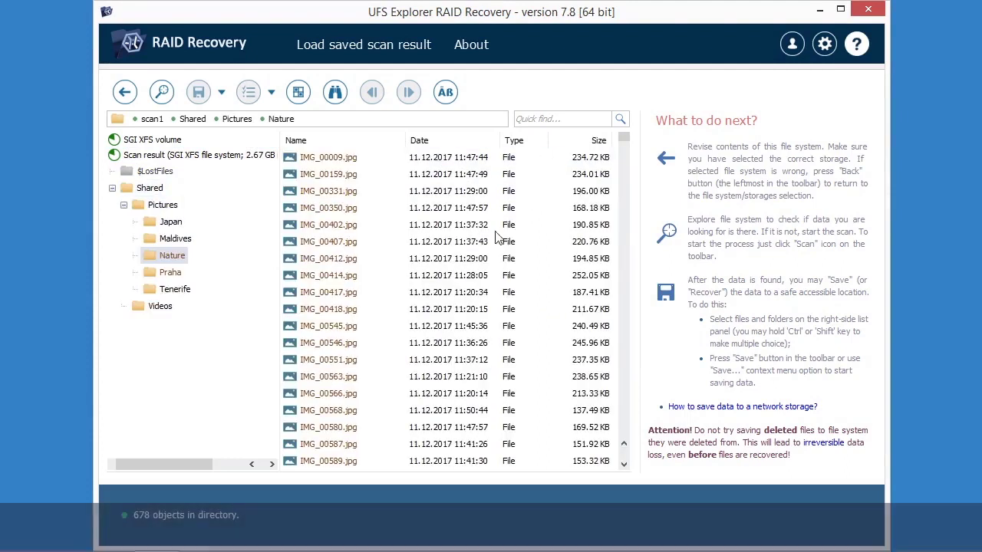
{"action": "double_click", "coordinate": [505, 259]}
{"action": "key", "text": "Escape"}
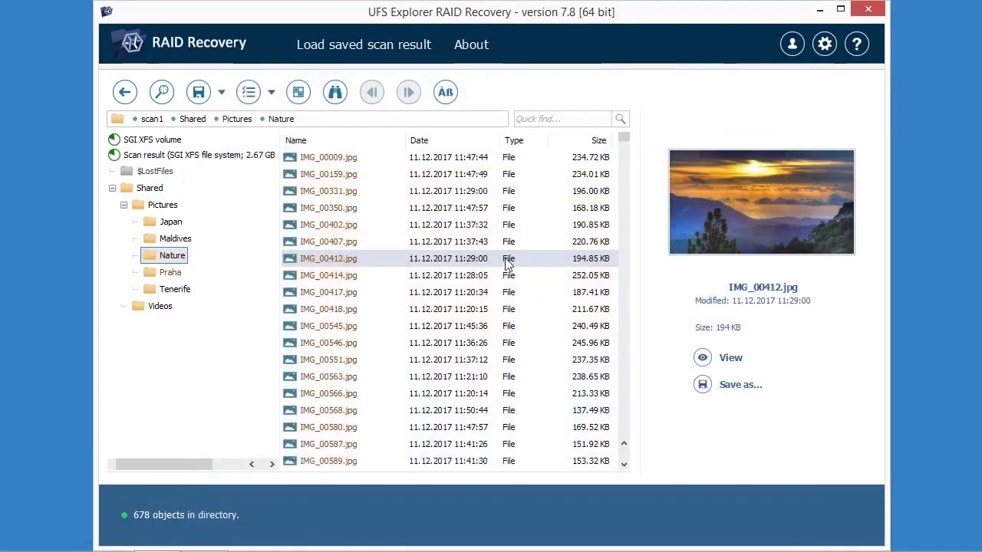
{"action": "left_click_drag", "start_coordinate": [623, 136], "coordinate": [547, 412]}
{"action": "double_click", "coordinate": [523, 402]}
{"action": "key", "text": "Escape"}
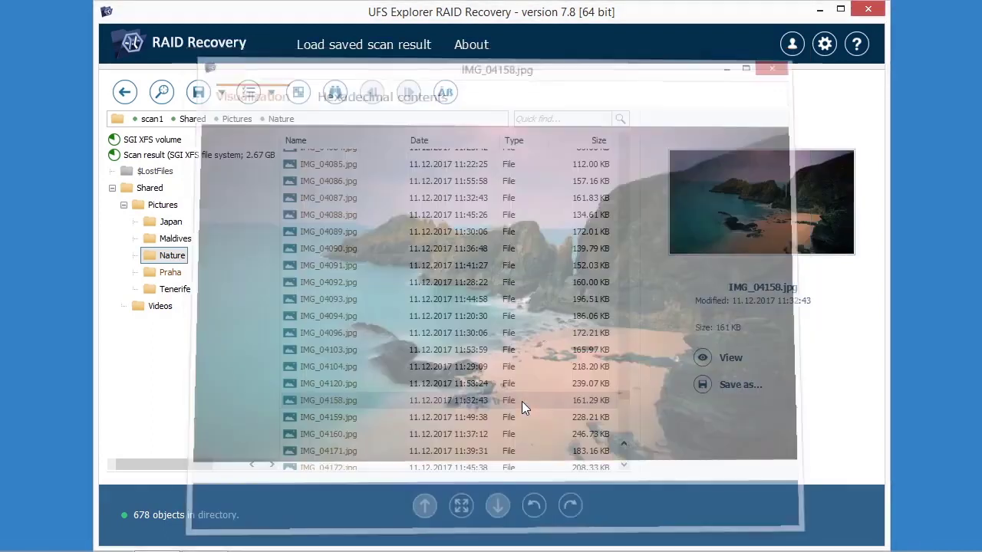
Open the Praha folder in the scan result and preview P1000373.JPG and P1000401.JPG.
{"action": "left_click", "coordinate": [169, 272]}
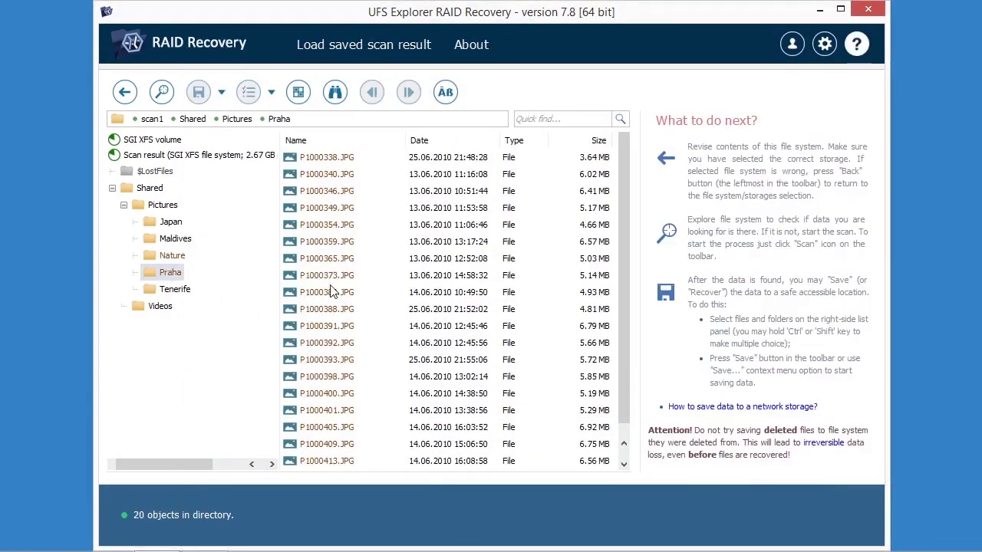
{"action": "double_click", "coordinate": [354, 276]}
{"action": "key", "text": "Escape"}
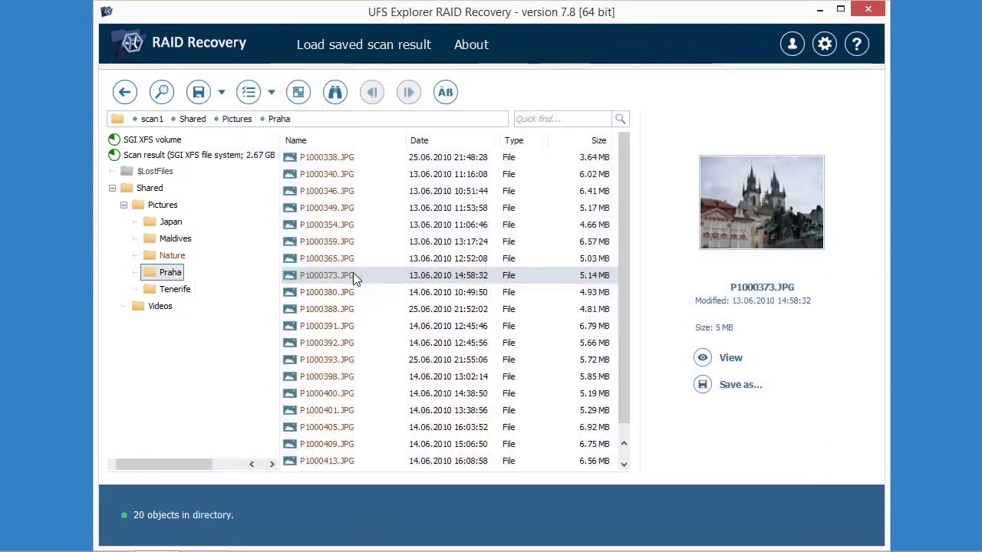
{"action": "scroll", "coordinate": [358, 401], "scroll_direction": "down", "scroll_amount": 1}
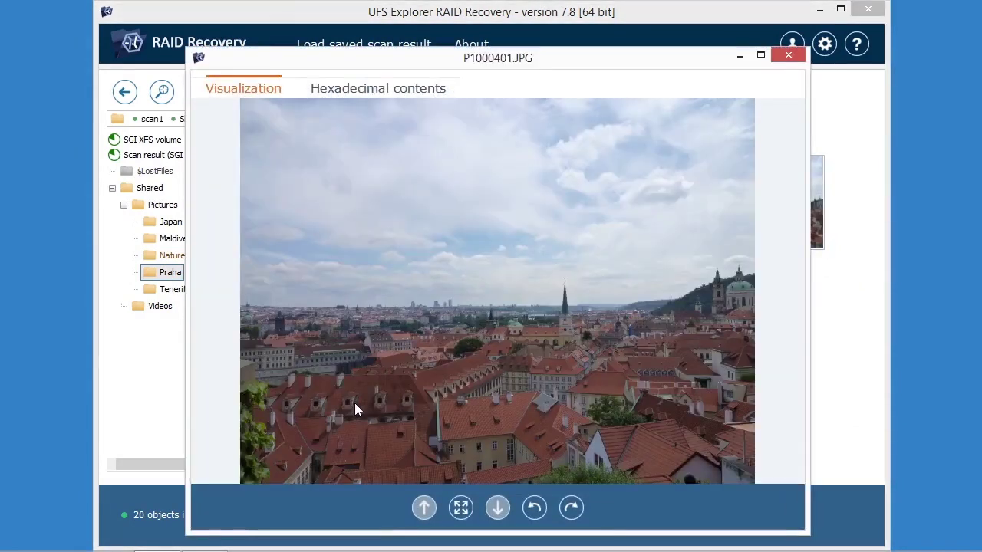
{"action": "key", "text": "Escape"}
Return to the Pictures folder of the scan result and preview DSC_4903.JPG and IMG_3846.JPG.
{"action": "left_click", "coordinate": [167, 208]}
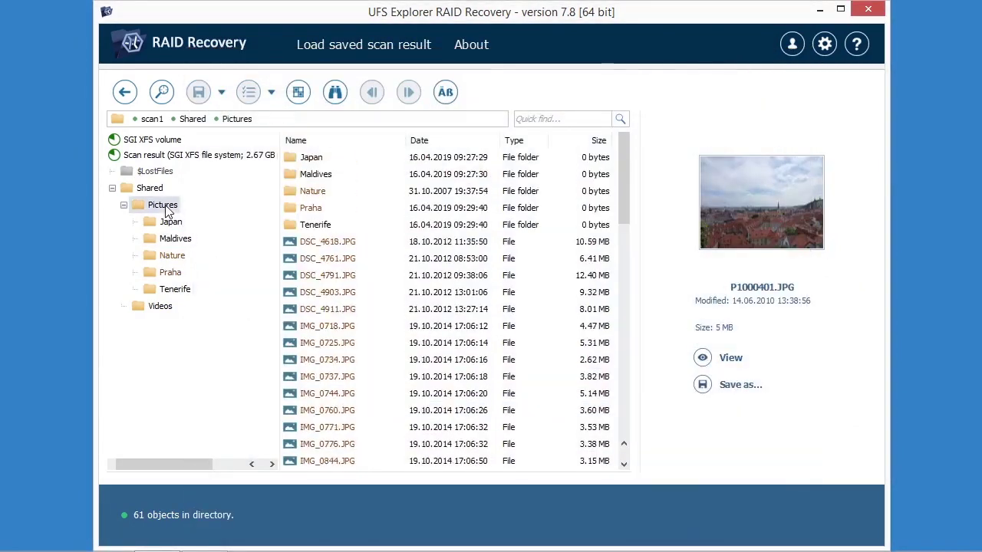
{"action": "double_click", "coordinate": [350, 295]}
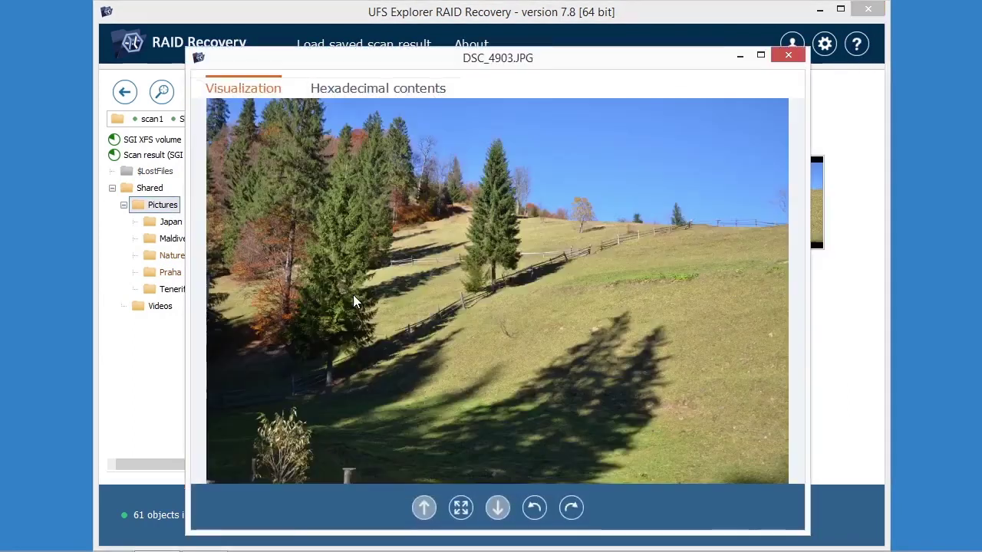
{"action": "key", "text": "Escape"}
{"action": "left_click_drag", "start_coordinate": [620, 195], "coordinate": [616, 410]}
{"action": "left_click", "coordinate": [472, 414]}
{"action": "double_click", "coordinate": [472, 414]}
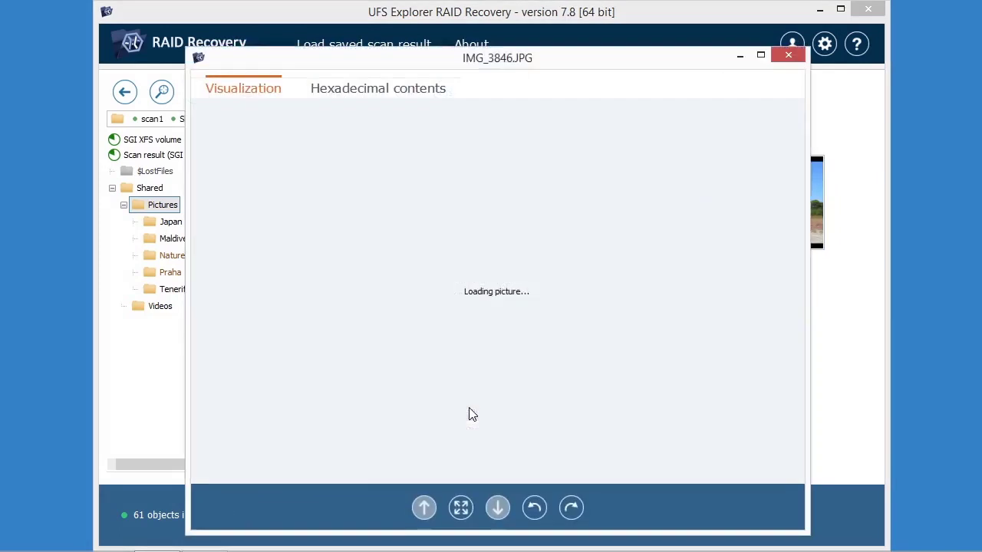
{"action": "key", "text": "Escape"}
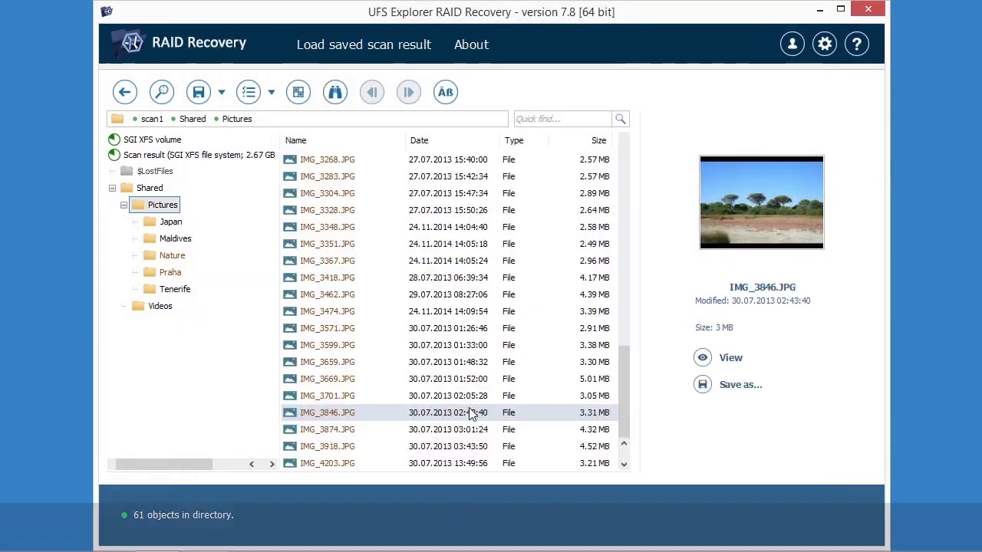
Turn on Define selection, mark the Shared folder for copying and leave out its Videos subfolder.
{"action": "left_click", "coordinate": [299, 92]}
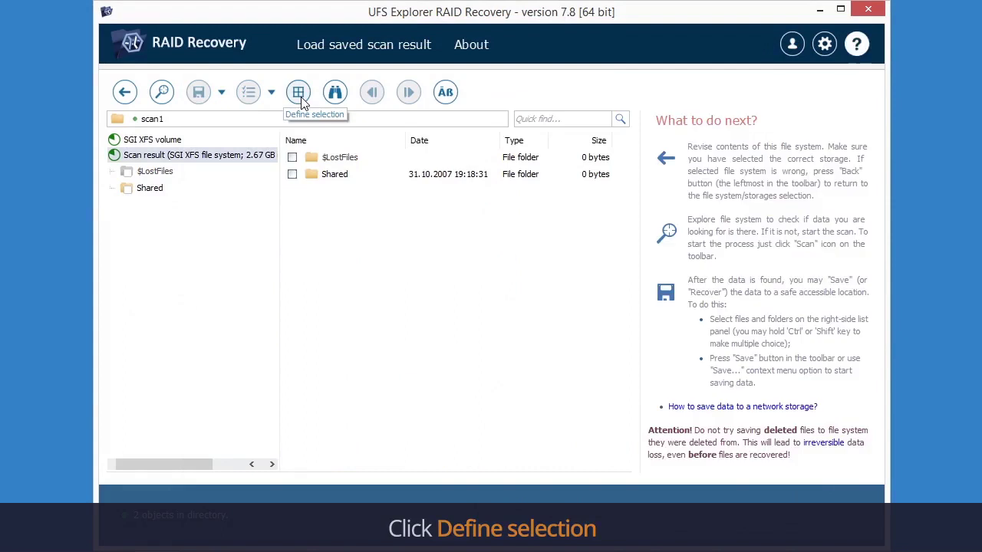
{"action": "left_click", "coordinate": [292, 174]}
{"action": "double_click", "coordinate": [337, 175]}
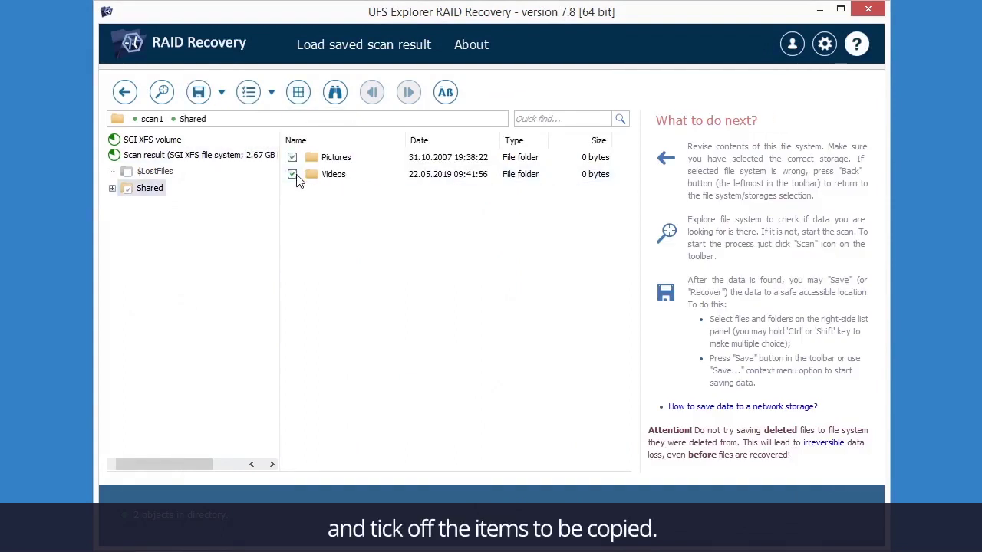
Exclude the Japan, Maldives, Nature and Tenerife folders in Pictures from the selection and save the marked items to D:/Recovered.
{"action": "double_click", "coordinate": [352, 158]}
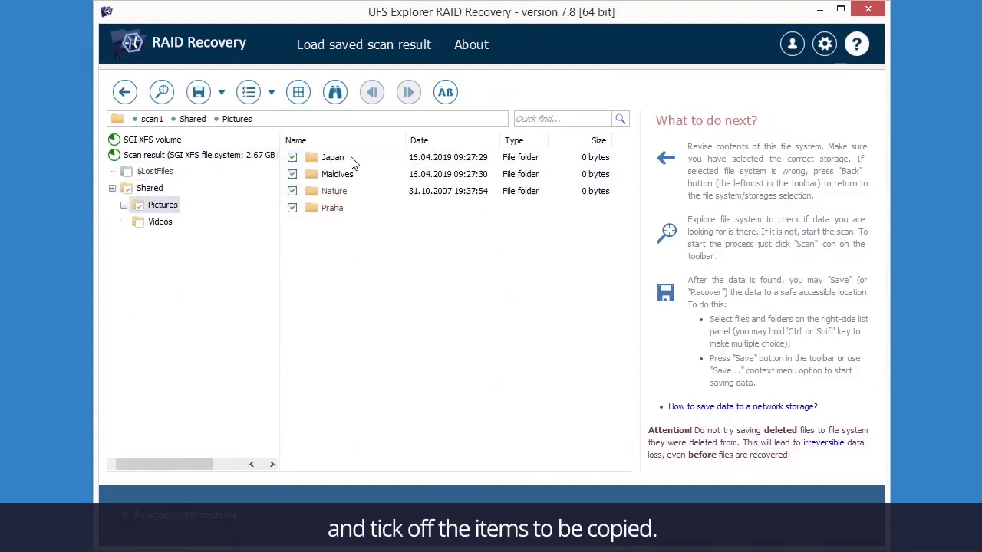
{"action": "left_click", "coordinate": [292, 158]}
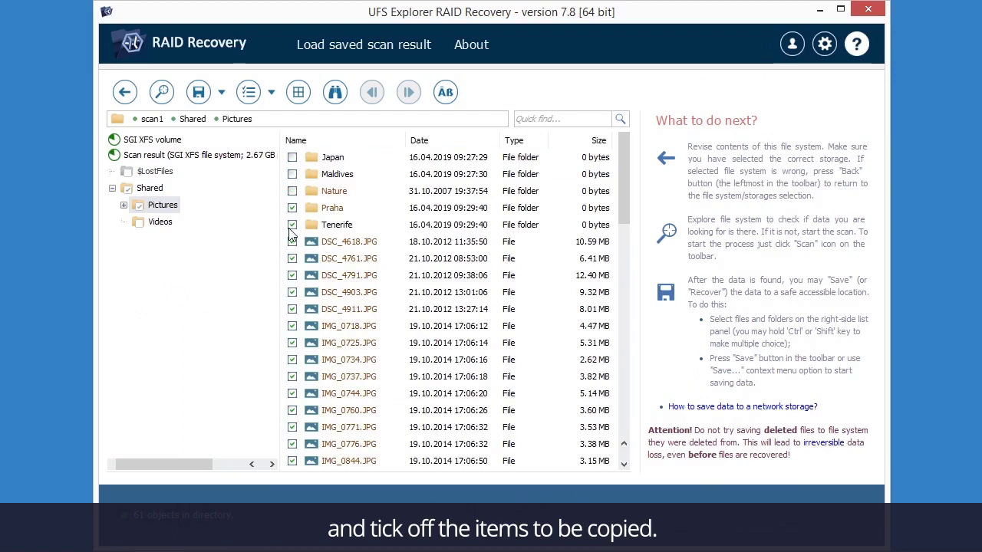
{"action": "left_click", "coordinate": [293, 225]}
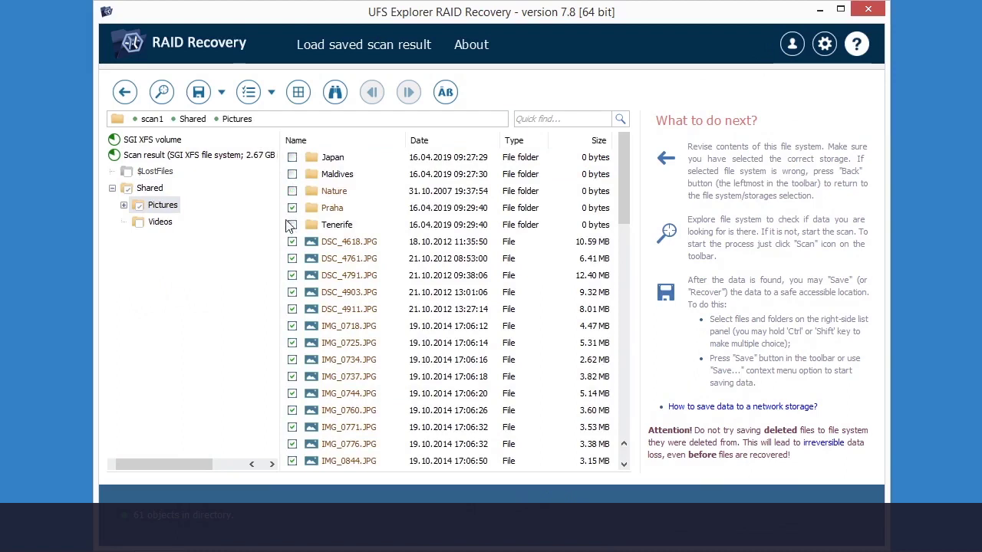
{"action": "left_click", "coordinate": [200, 92]}
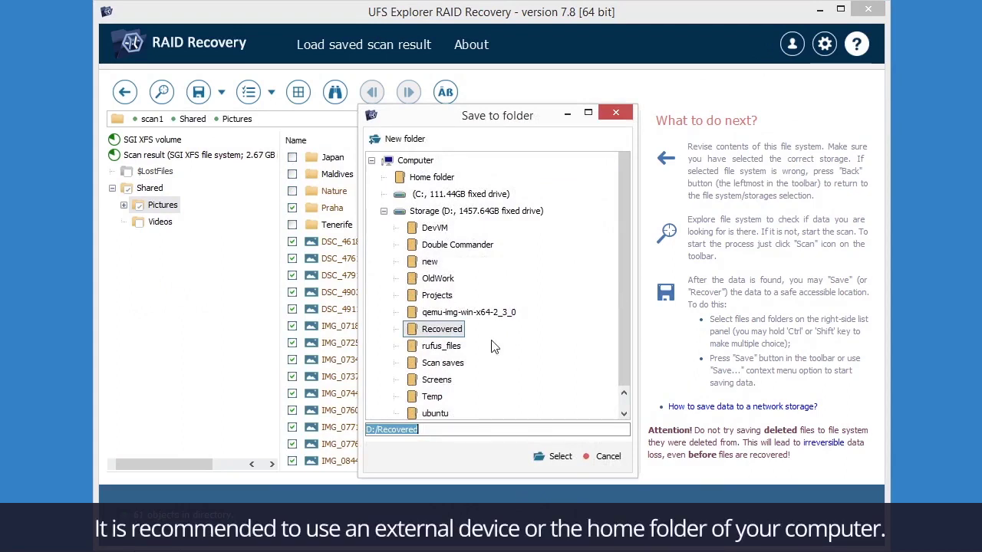
{"action": "left_click", "coordinate": [560, 456]}
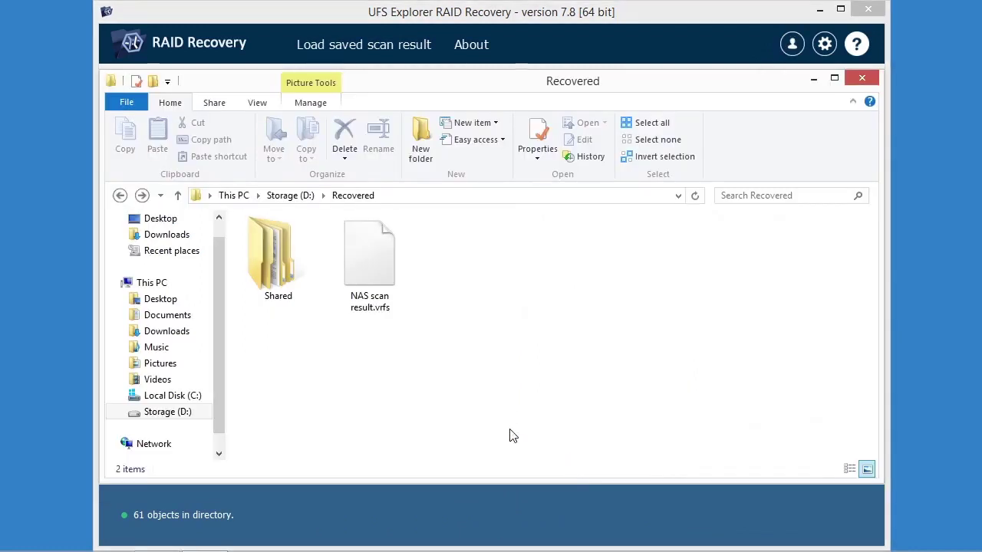
In File Explorer, open the copied Shared > Pictures folder in D: Recovered and view its Praha subfolder.
{"action": "double_click", "coordinate": [278, 270]}
{"action": "double_click", "coordinate": [281, 245]}
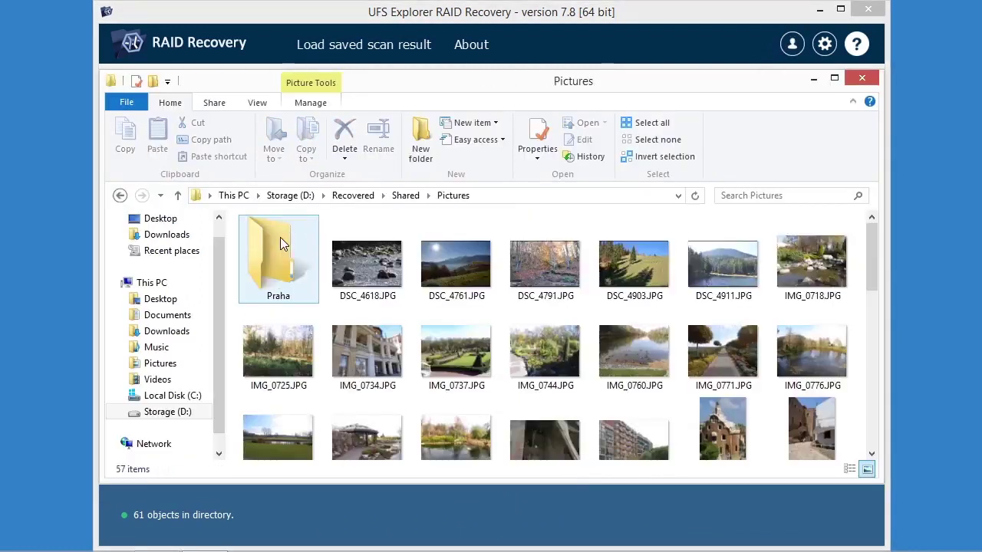
{"action": "double_click", "coordinate": [281, 244]}
Return to the copied Pictures folder and look through its images down to IMG_4203.JPG.
{"action": "key", "text": "BackSpace"}
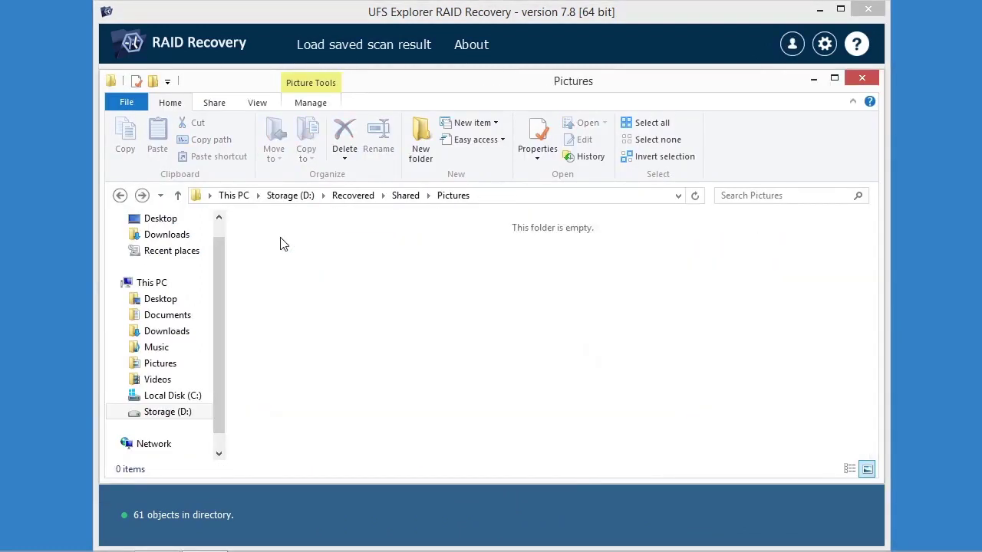
{"action": "key", "text": "Down"}
{"action": "key", "text": "Down"}
{"action": "key", "text": "Down"}
{"action": "key", "text": "Down"}
{"action": "key", "text": "Down"}
{"action": "key", "text": "Down"}
{"action": "key", "text": "Down"}
{"action": "key", "text": "Down"}
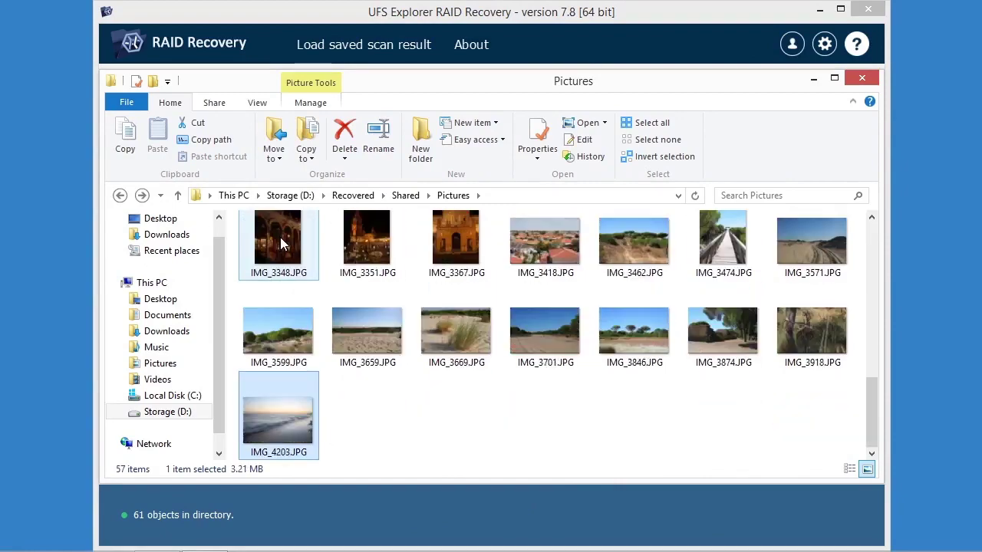